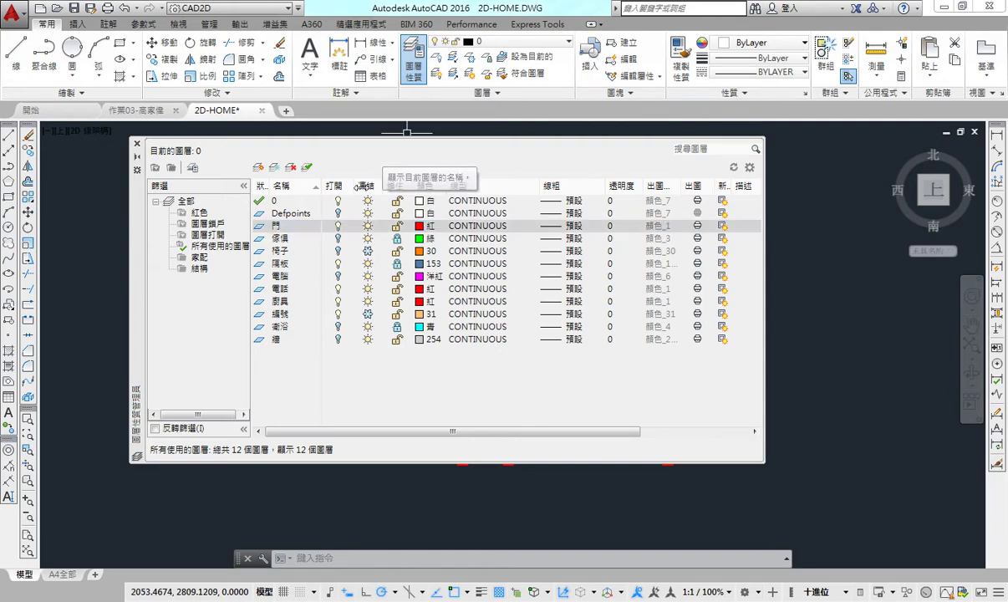
Turn on and thaw all layers, unlock the 傢俱, 隔板 and 衛浴 layers, and select layer 0.
{"action": "left_click", "coordinate": [449, 62]}
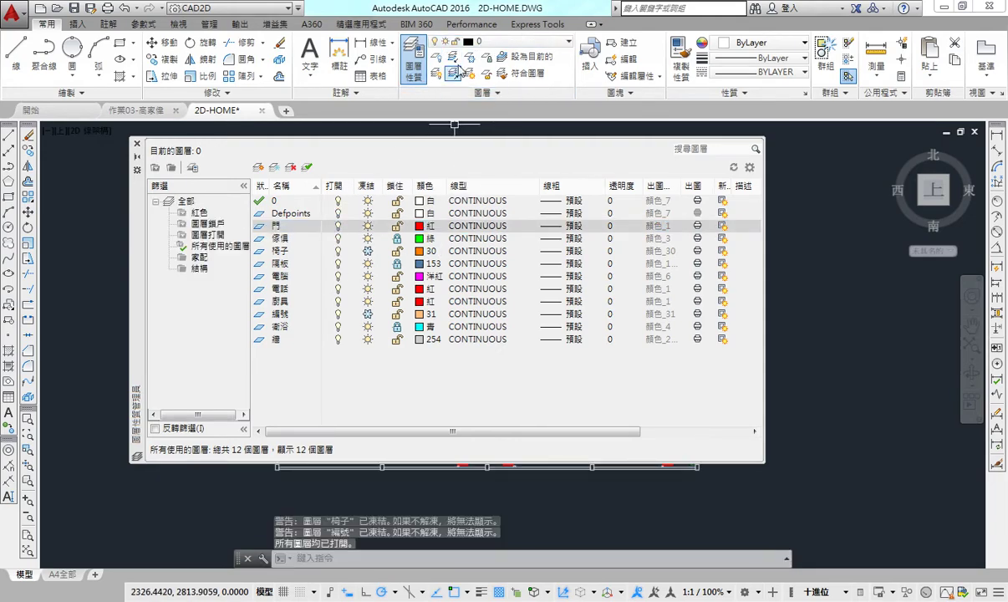
{"action": "left_click", "coordinate": [486, 73]}
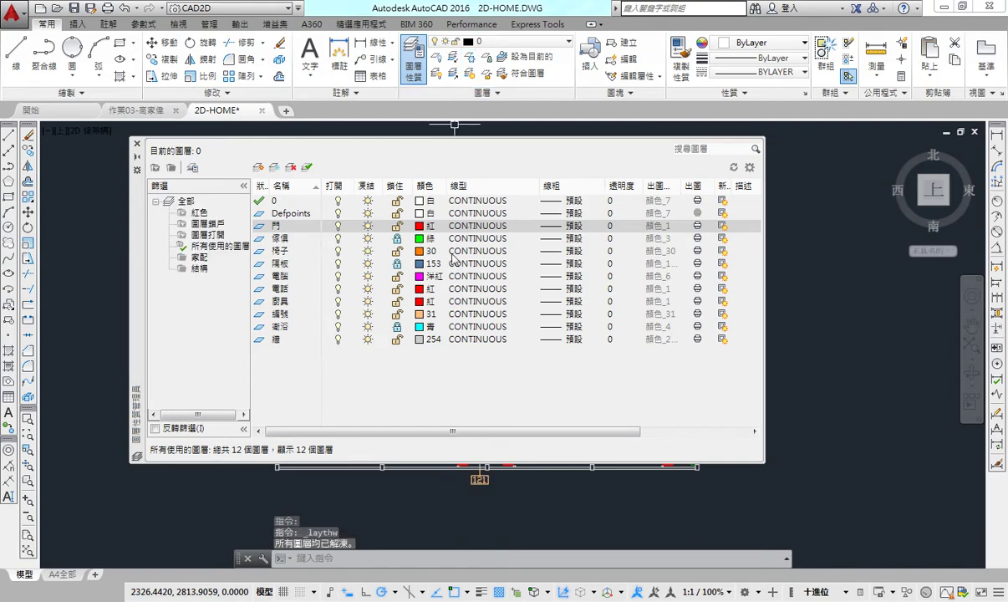
{"action": "left_click", "coordinate": [466, 73]}
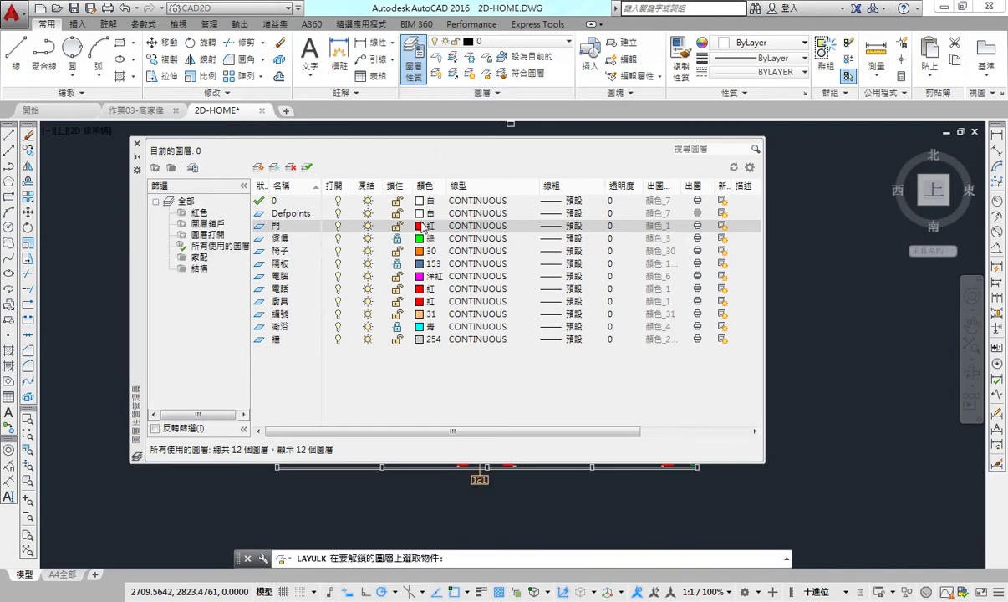
{"action": "left_click", "coordinate": [397, 238]}
{"action": "left_click", "coordinate": [397, 263]}
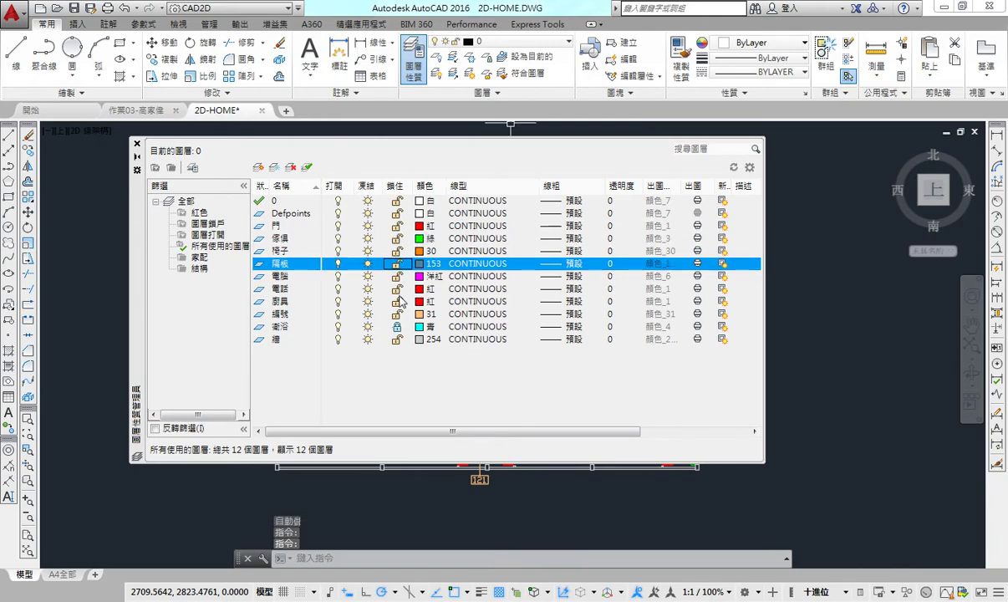
{"action": "left_click", "coordinate": [397, 327]}
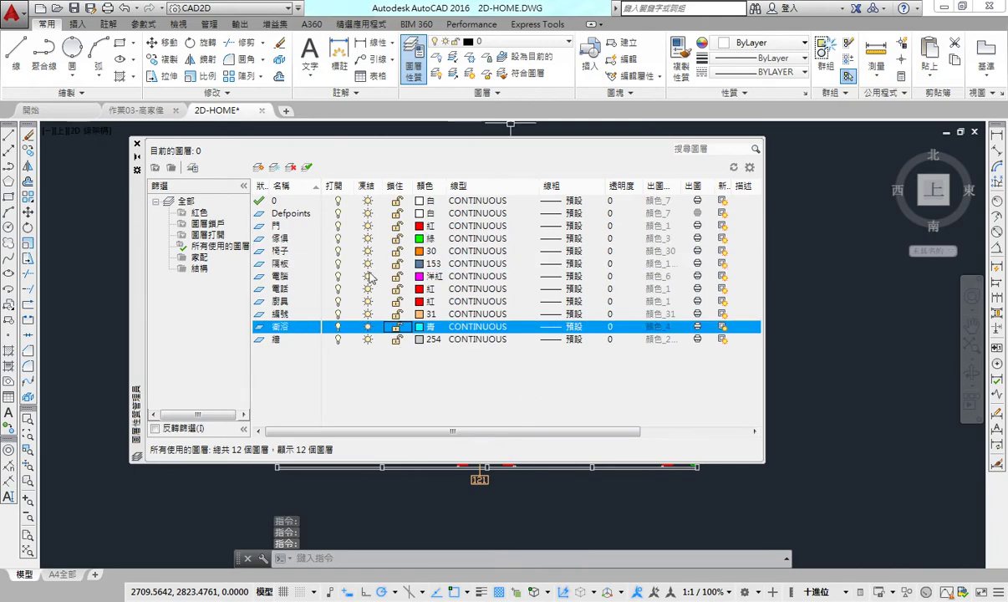
{"action": "left_click", "coordinate": [281, 202]}
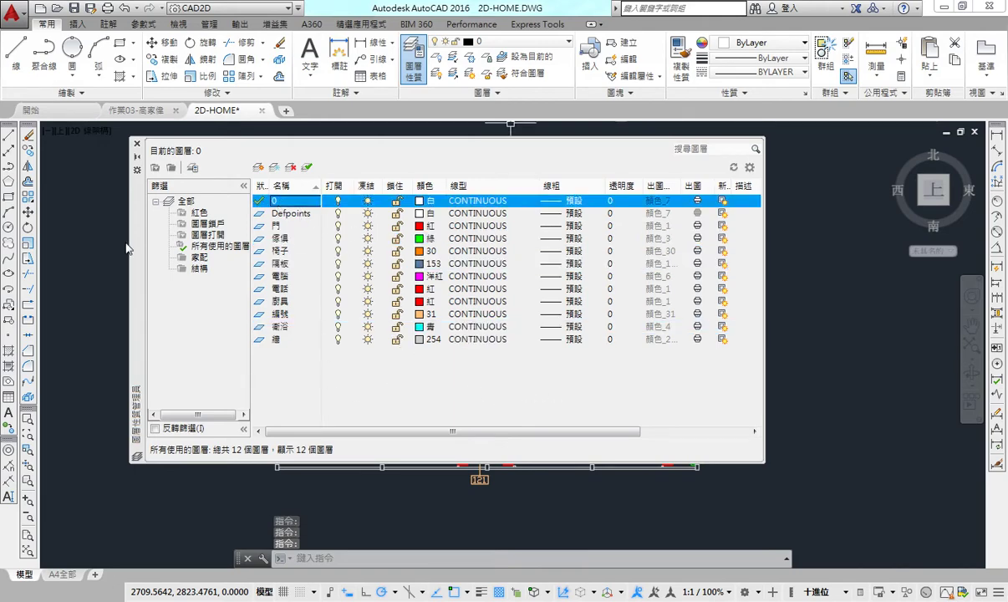
Float the Layer Properties Manager at the upper left and pan the floor plan beside it.
{"action": "left_click_drag", "start_coordinate": [129, 247], "coordinate": [106, 282]}
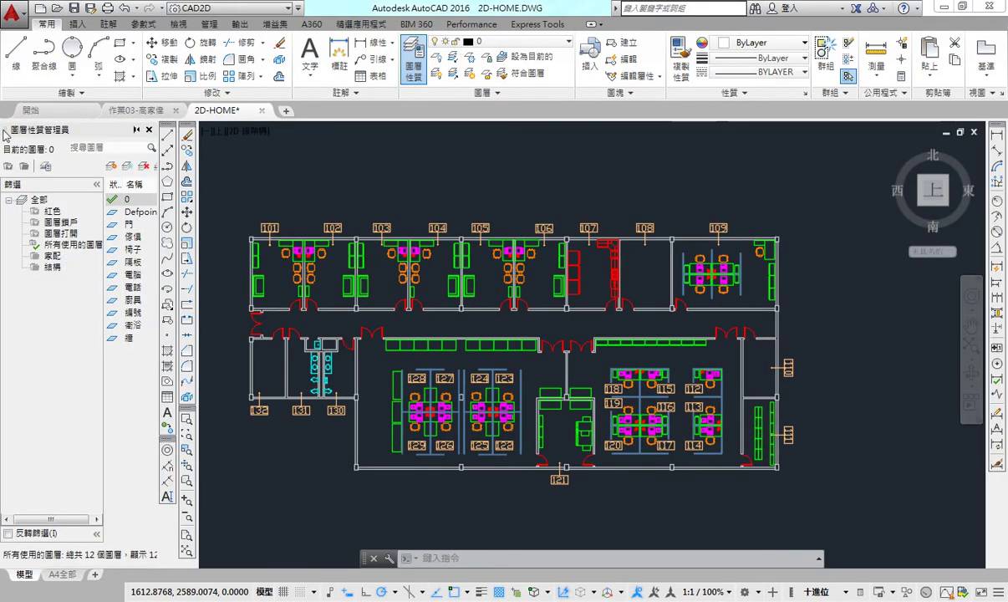
{"action": "double_click", "coordinate": [17, 150]}
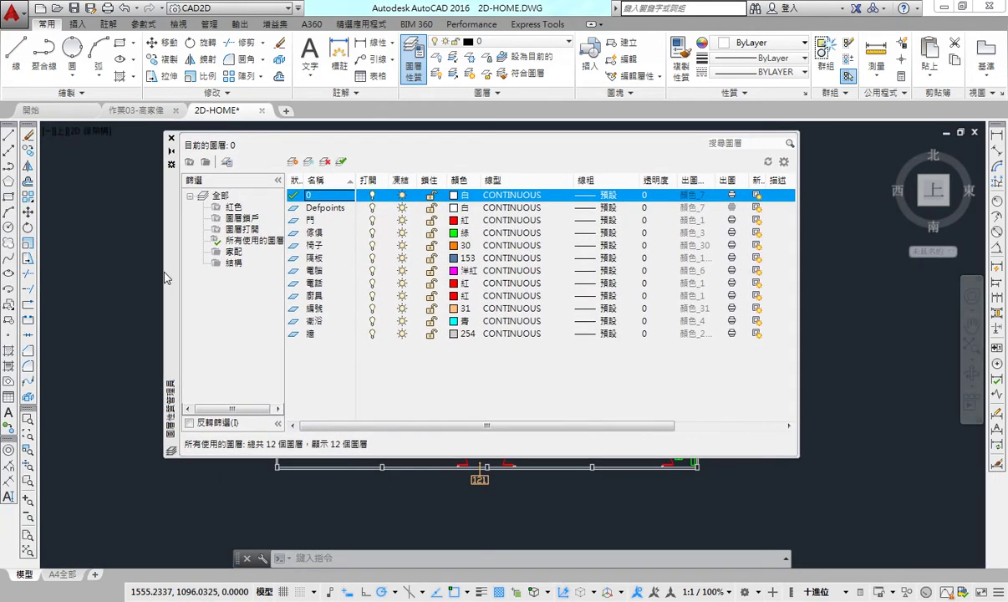
{"action": "left_click_drag", "start_coordinate": [357, 354], "coordinate": [96, 230]}
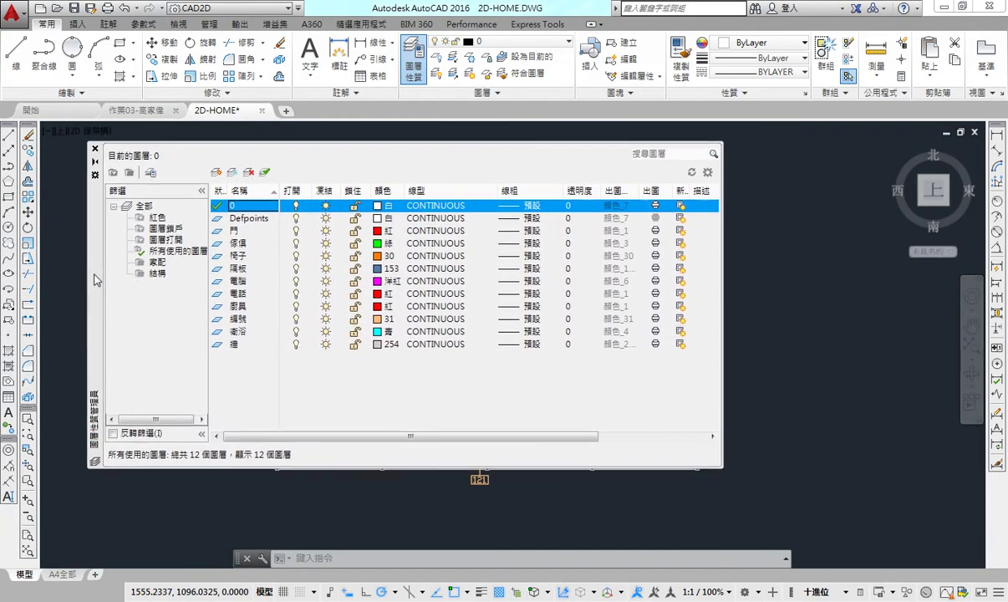
{"action": "mouse_move", "coordinate": [497, 481]}
{"action": "middle_mouse_down"}
{"action": "mouse_move", "coordinate": [707, 530]}
{"action": "mouse_move", "coordinate": [784, 499]}
{"action": "middle_mouse_up"}
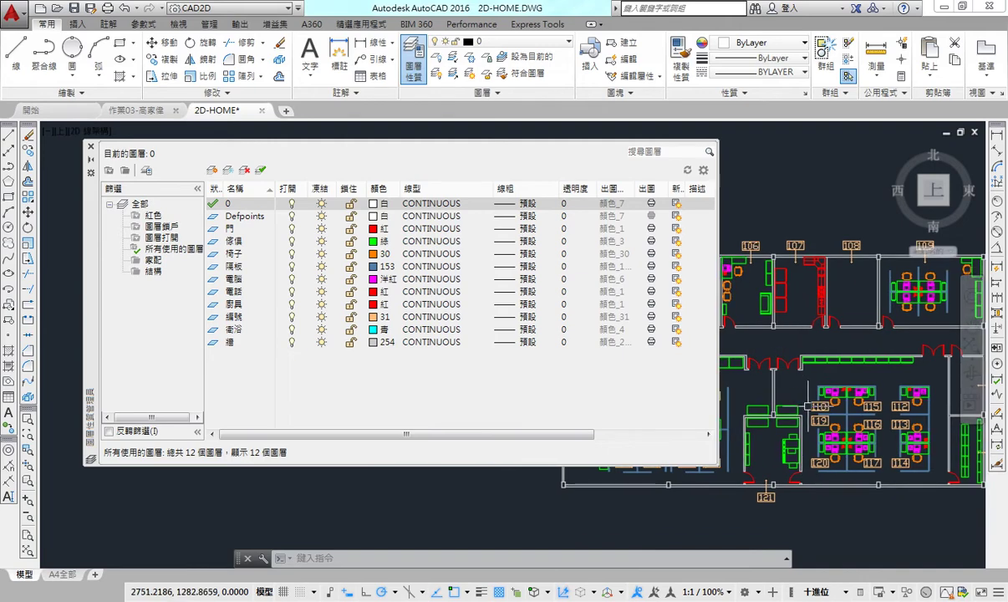
{"action": "left_click_drag", "start_coordinate": [94, 269], "coordinate": [70, 266]}
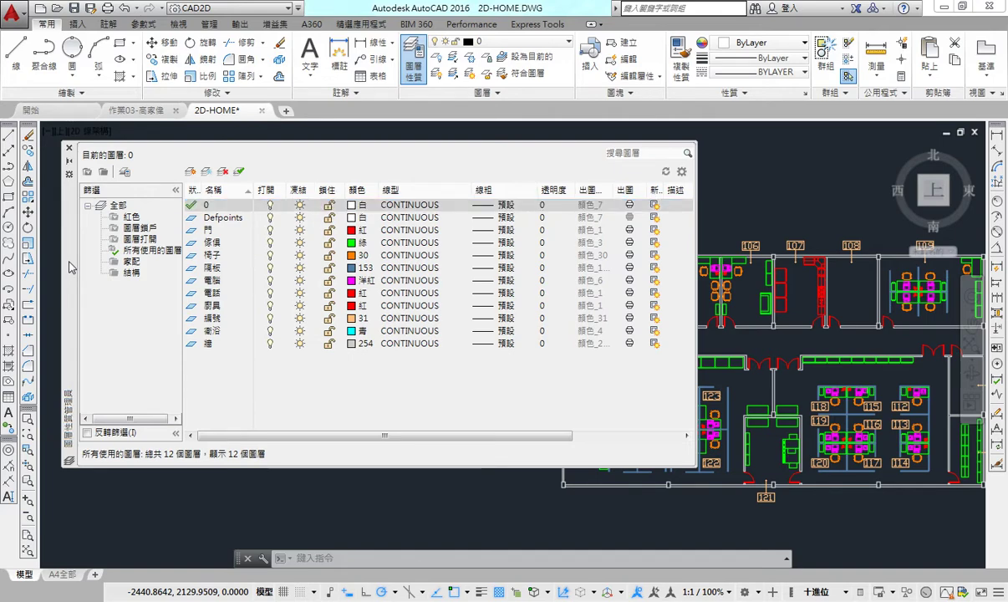
Isolate the 結構 group in all viewports, then switch back to the All Used Layers filter.
{"action": "left_click", "coordinate": [134, 274]}
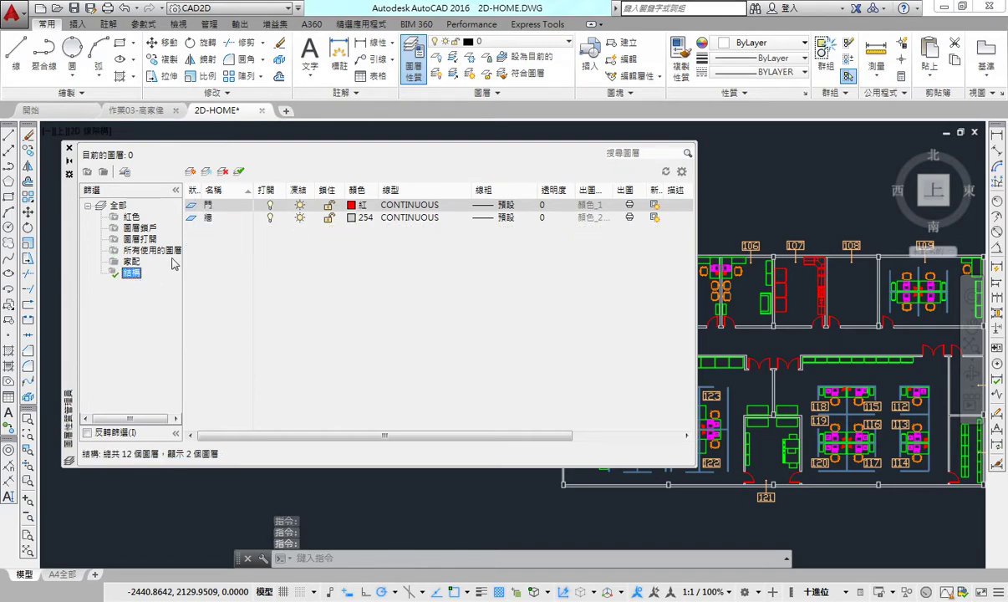
{"action": "right_click", "coordinate": [136, 272]}
{"action": "mouse_move", "coordinate": [177, 327]}
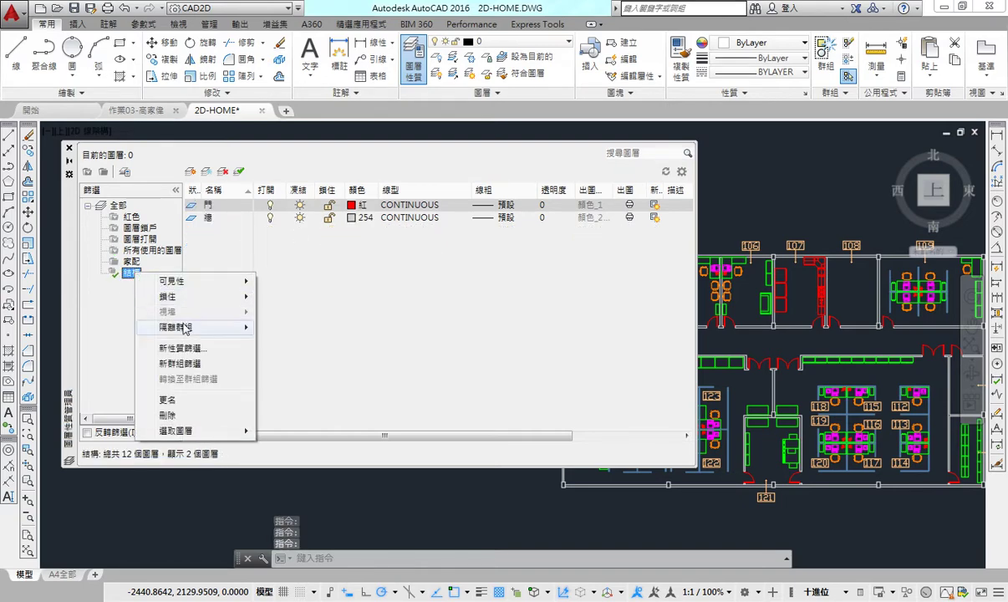
{"action": "left_click", "coordinate": [311, 327]}
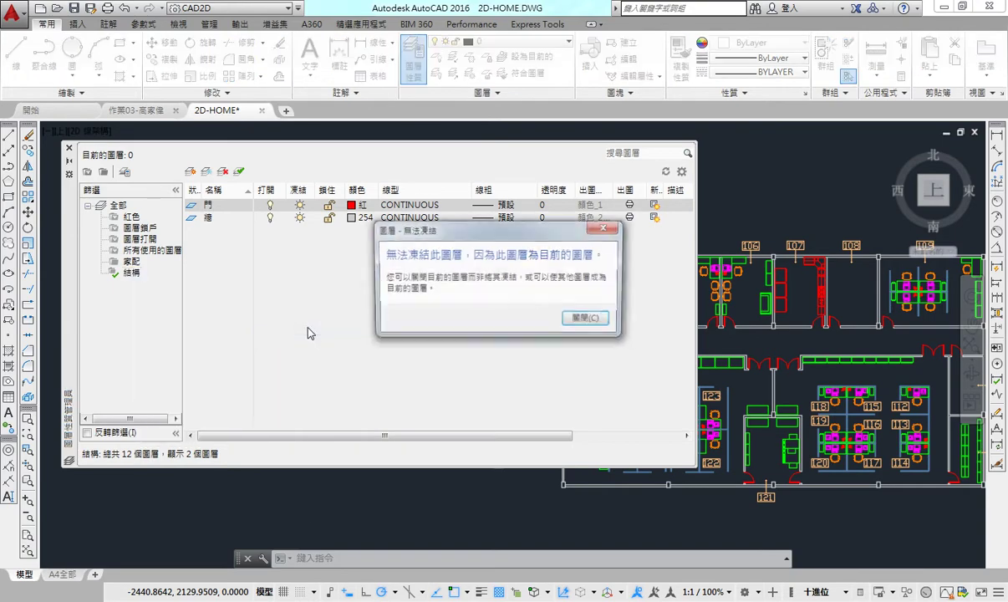
{"action": "left_click", "coordinate": [592, 324]}
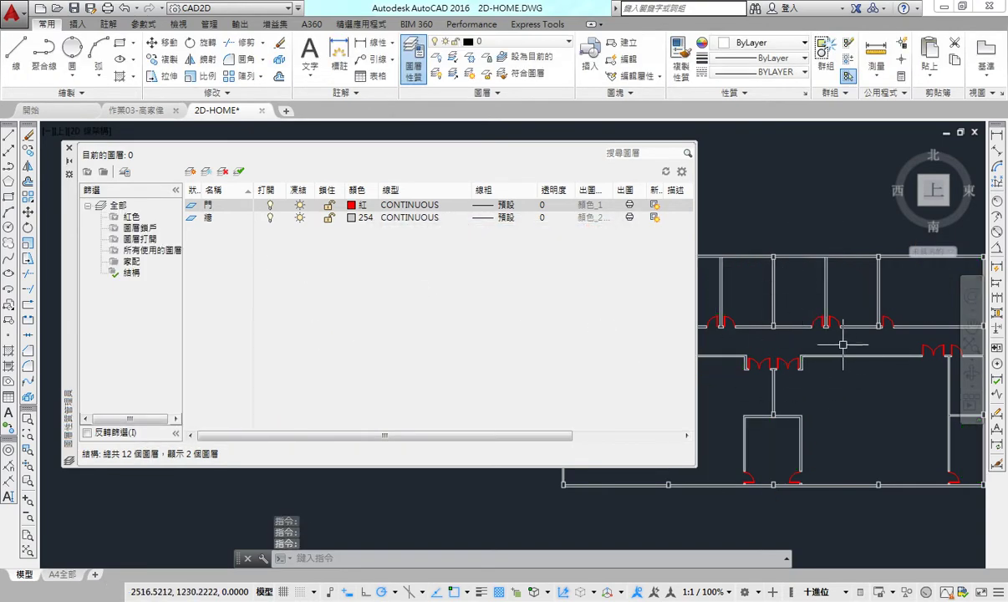
{"action": "left_click", "coordinate": [149, 251]}
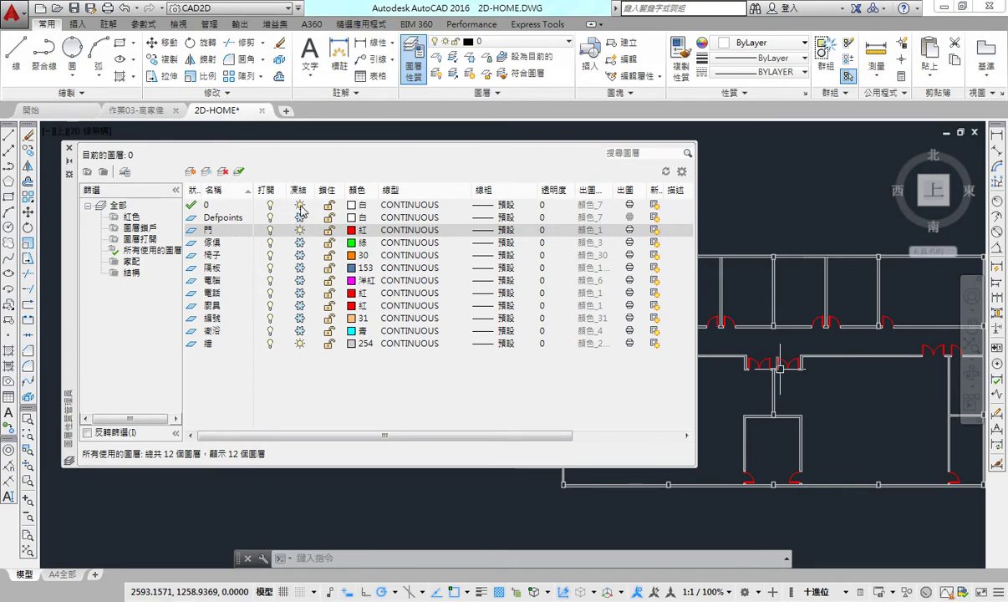
Create a layer state named 結構 in the Layer States Manager and close it.
{"action": "left_click", "coordinate": [126, 172]}
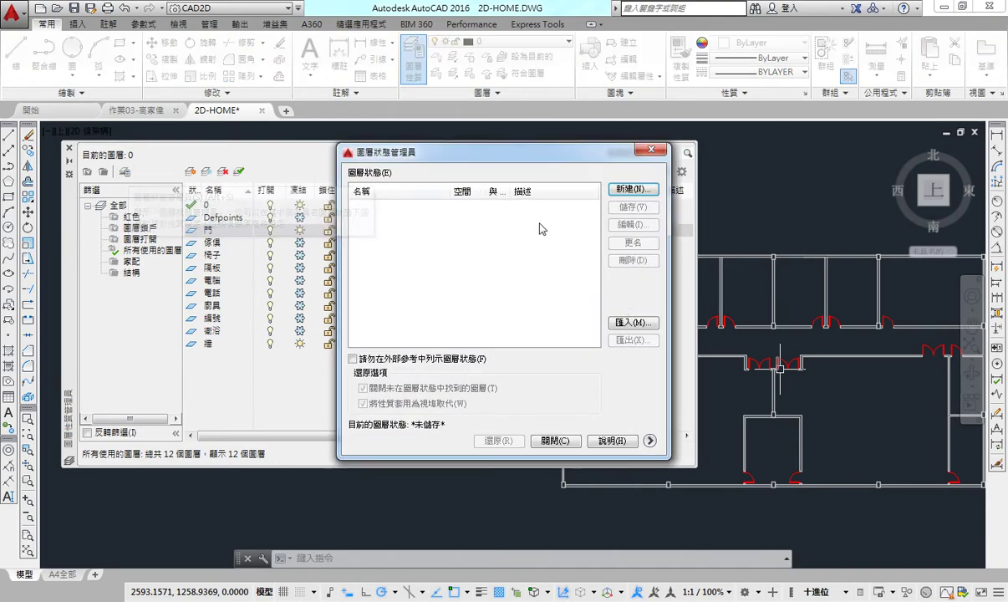
{"action": "left_click", "coordinate": [634, 119]}
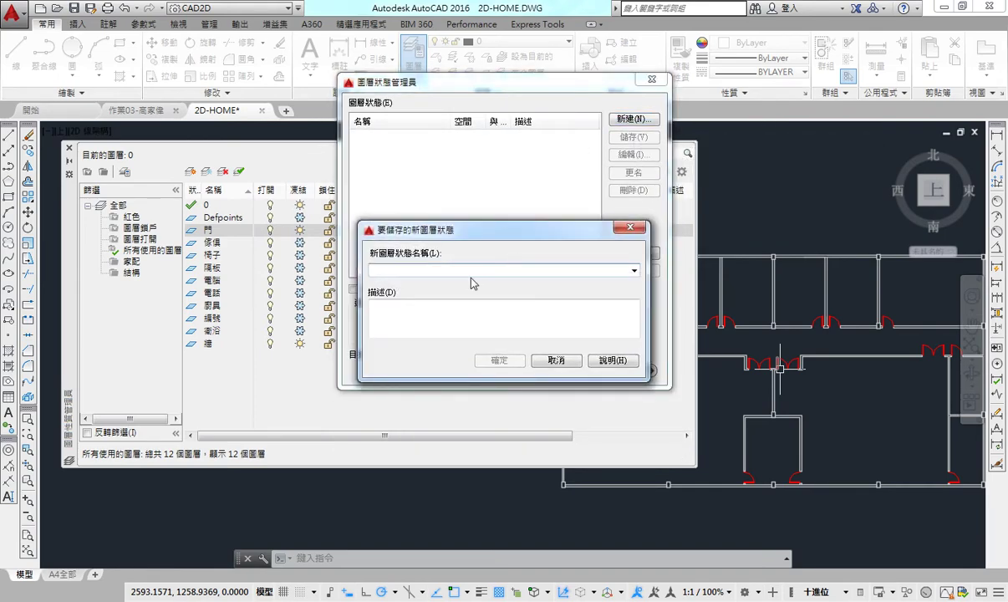
{"action": "type", "text": "結"}
{"action": "type", "text": "構"}
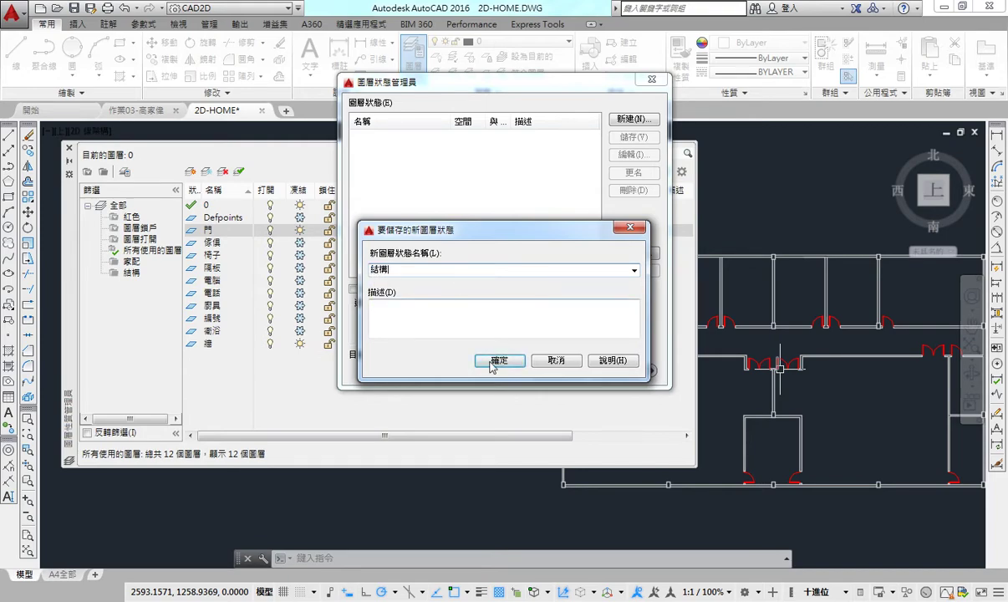
{"action": "left_click", "coordinate": [483, 361]}
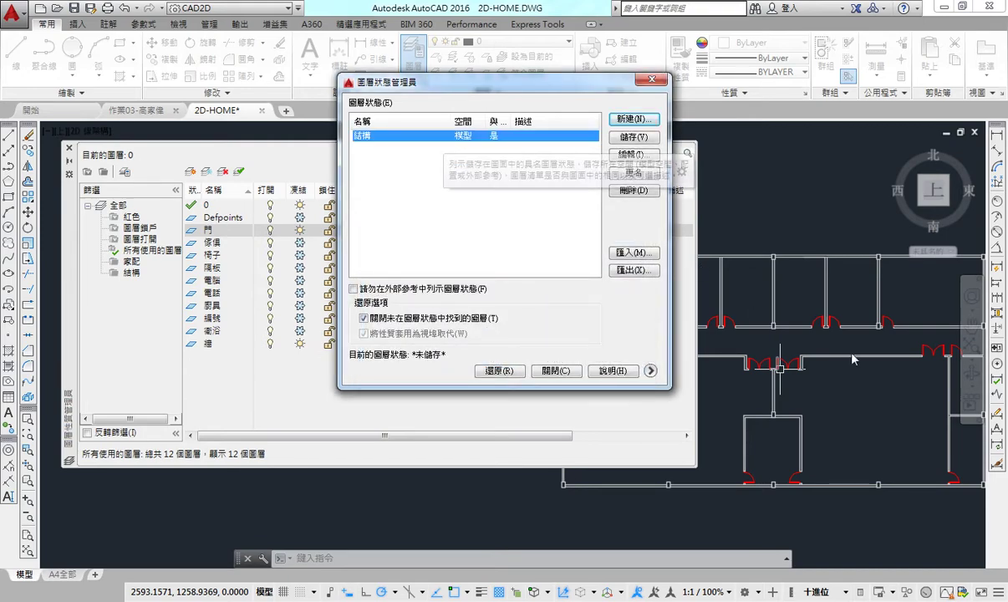
{"action": "left_click_drag", "start_coordinate": [393, 82], "coordinate": [653, 88]}
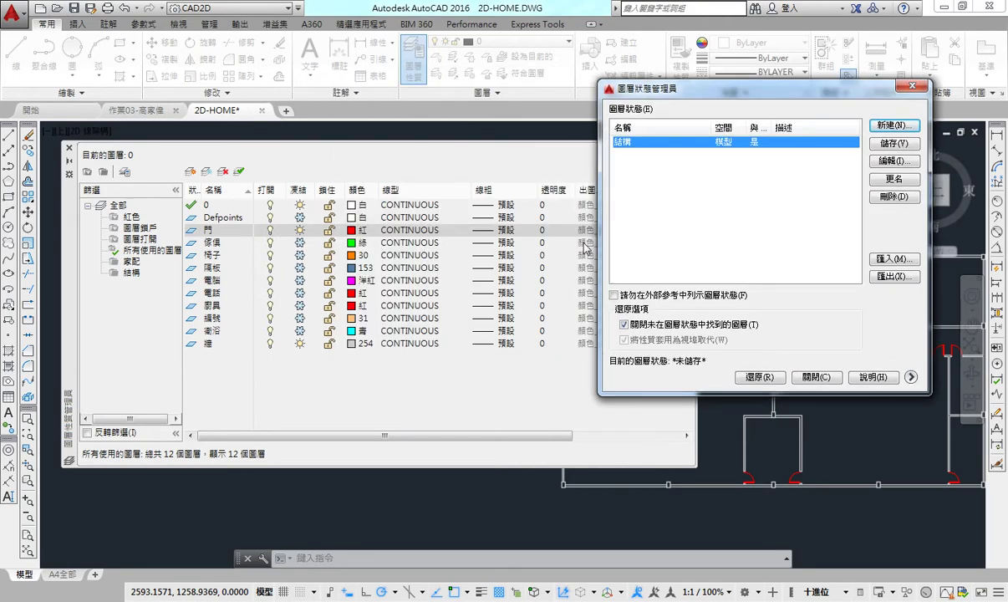
{"action": "left_click_drag", "start_coordinate": [696, 90], "coordinate": [514, 97]}
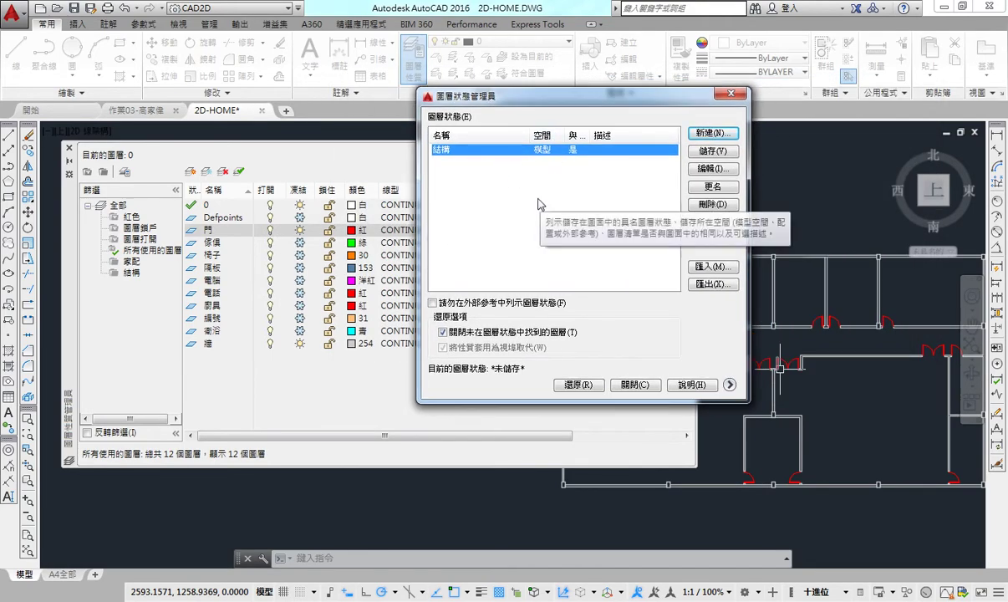
{"action": "left_click", "coordinate": [642, 386]}
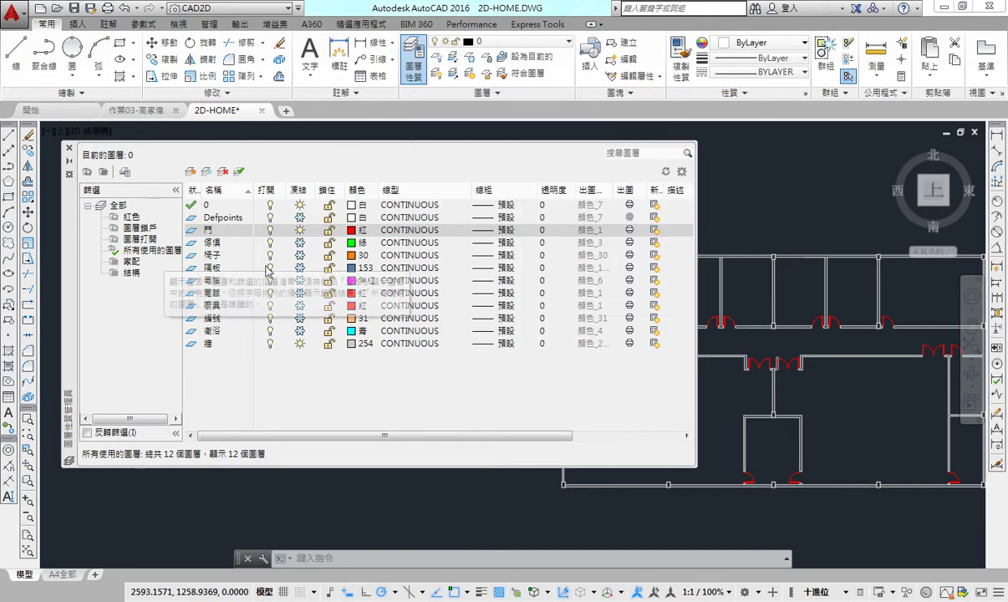
Thaw all layers to show the full plan, then start a new layer state.
{"action": "left_click", "coordinate": [449, 75]}
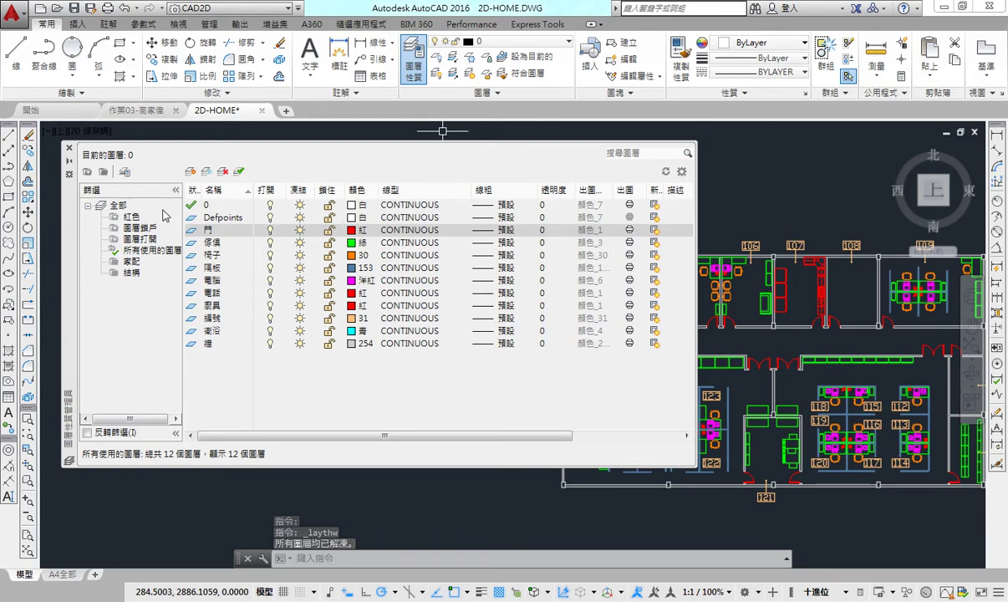
{"action": "left_click", "coordinate": [125, 171]}
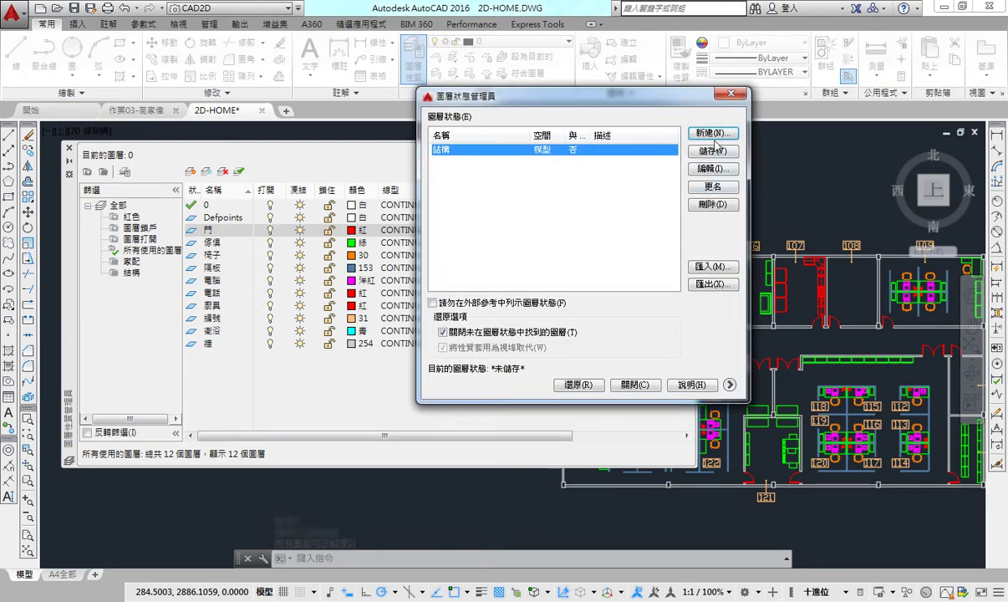
{"action": "left_click", "coordinate": [719, 152]}
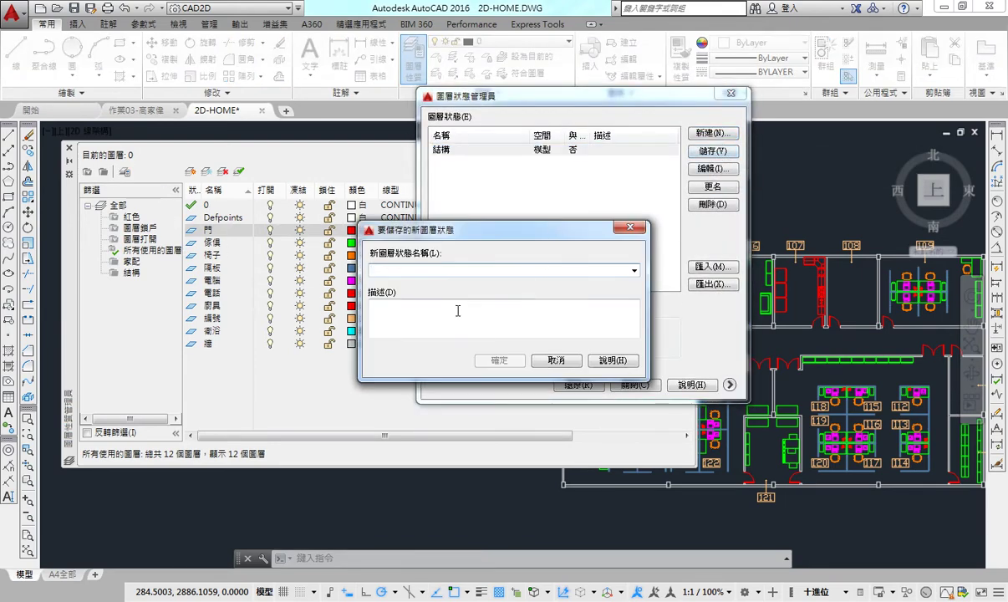
Name the new layer state 全開 and confirm it.
{"action": "type", "text": "m"}
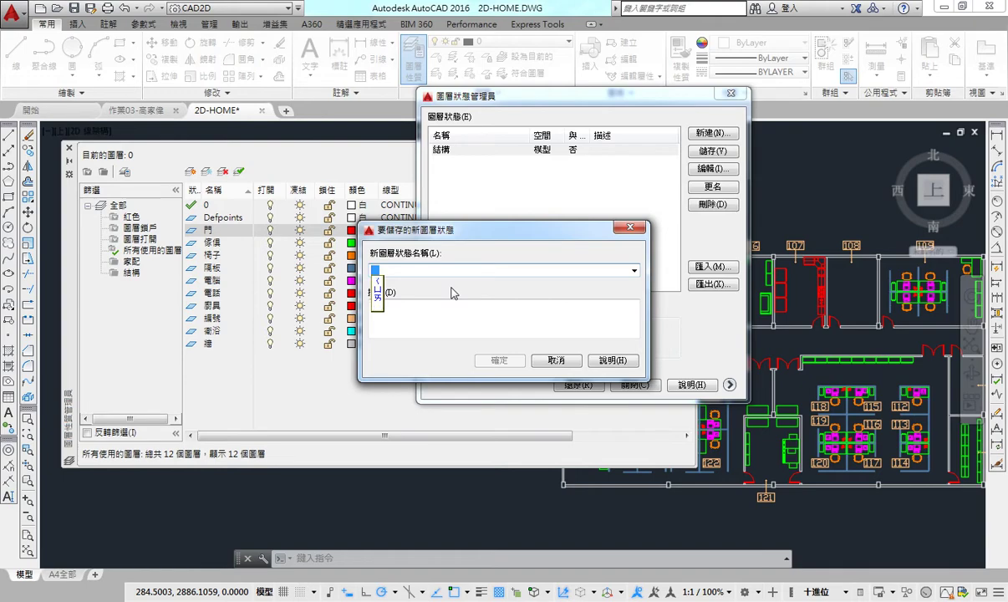
{"action": "type", "text": "全開"}
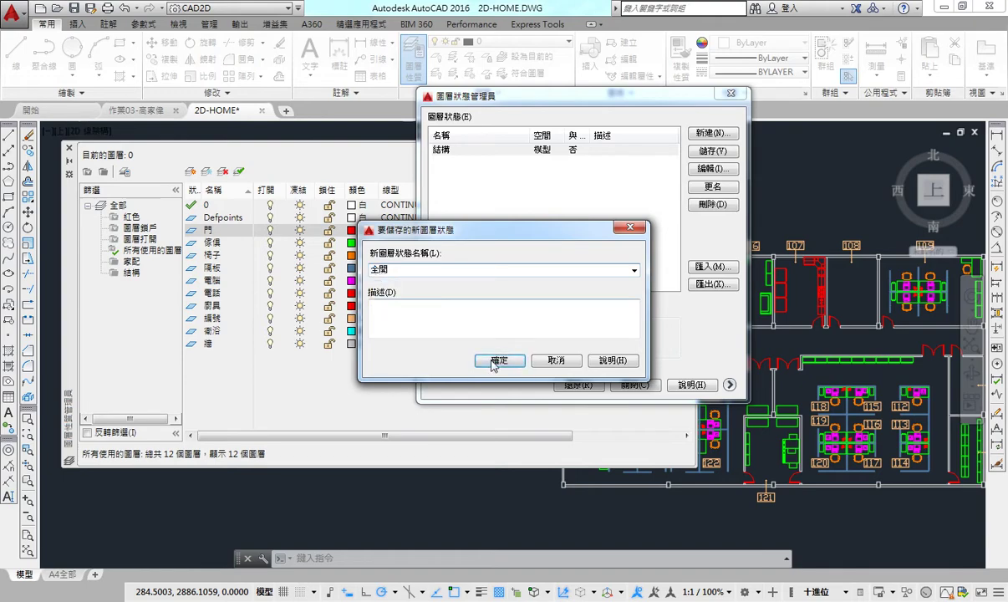
{"action": "left_click", "coordinate": [499, 361]}
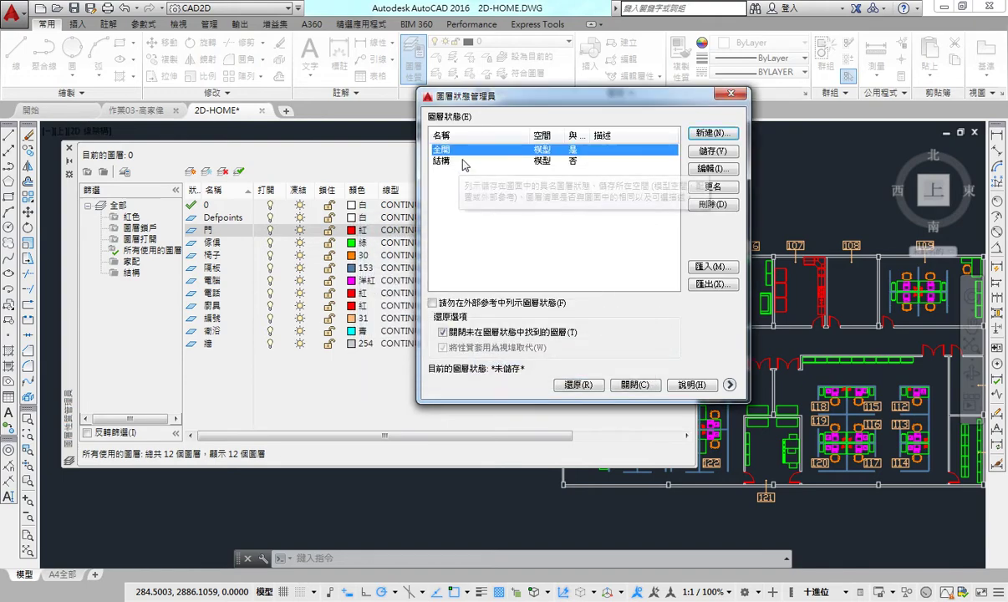
Isolate the 家配 group in all viewports so only furniture shows, then reopen Layer States Manager.
{"action": "left_click", "coordinate": [636, 386]}
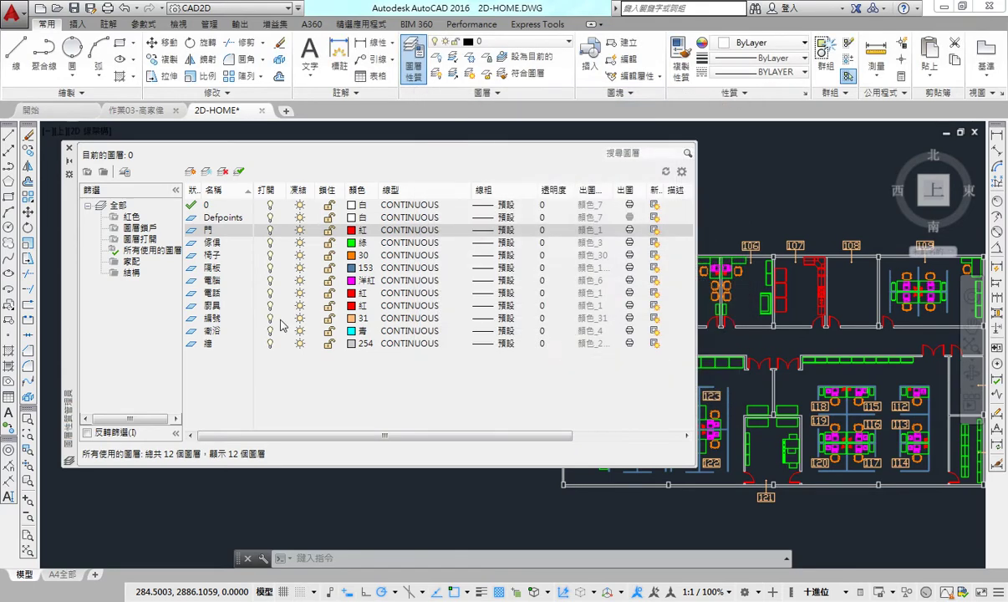
{"action": "left_click", "coordinate": [134, 261]}
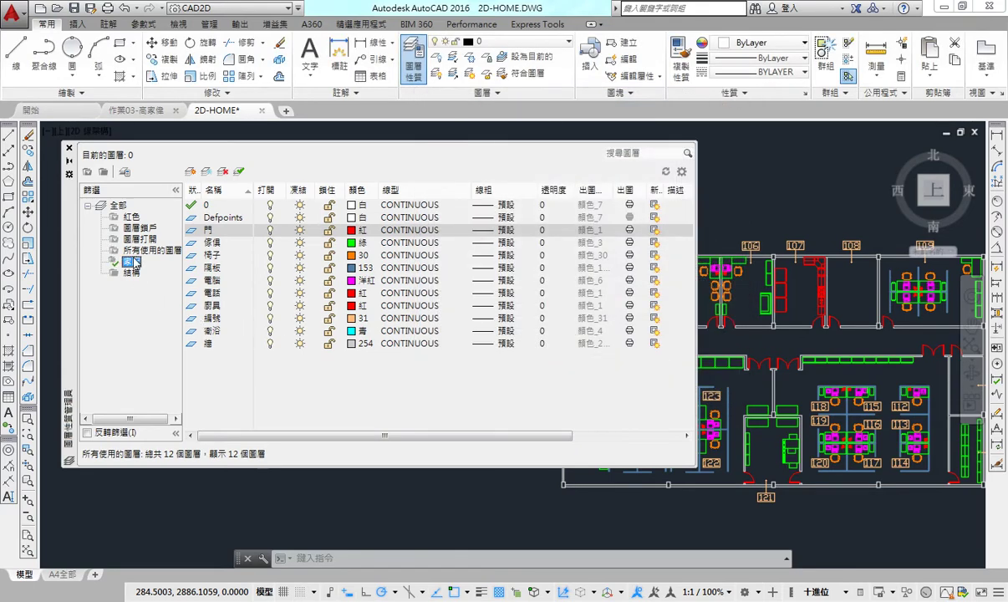
{"action": "right_click", "coordinate": [136, 266]}
{"action": "mouse_move", "coordinate": [177, 317]}
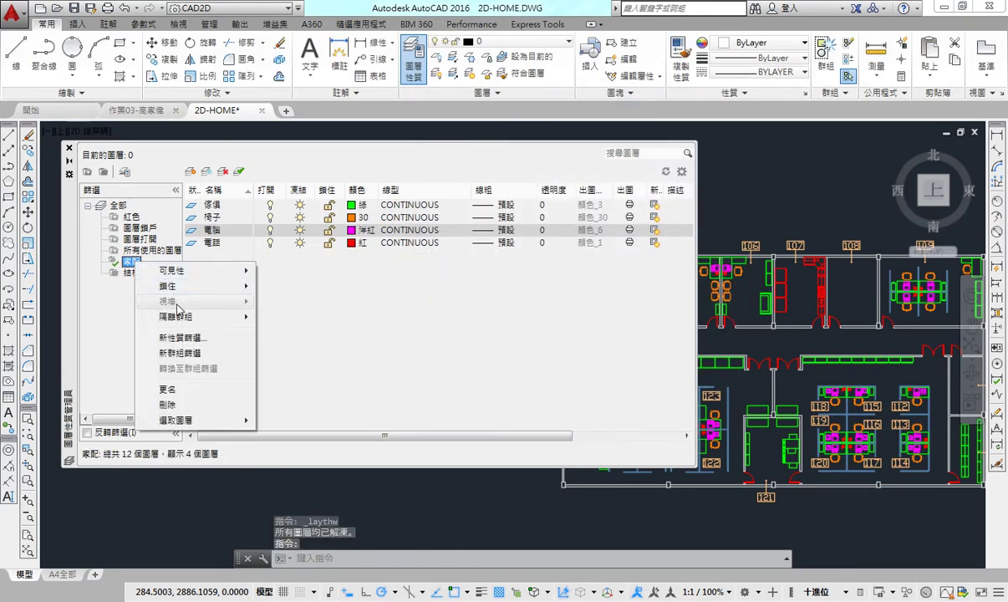
{"action": "left_click", "coordinate": [282, 322]}
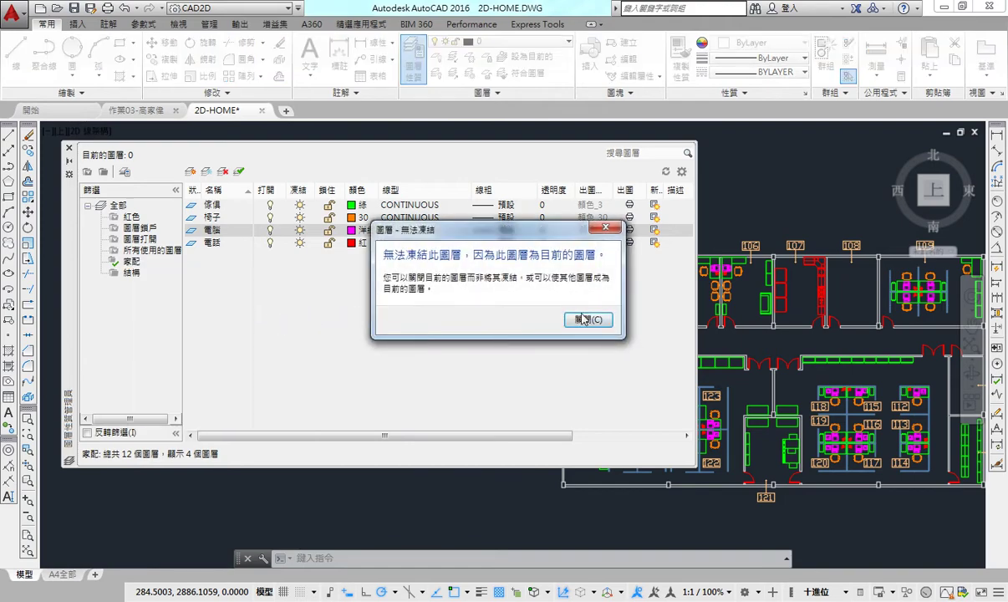
{"action": "left_click", "coordinate": [589, 317]}
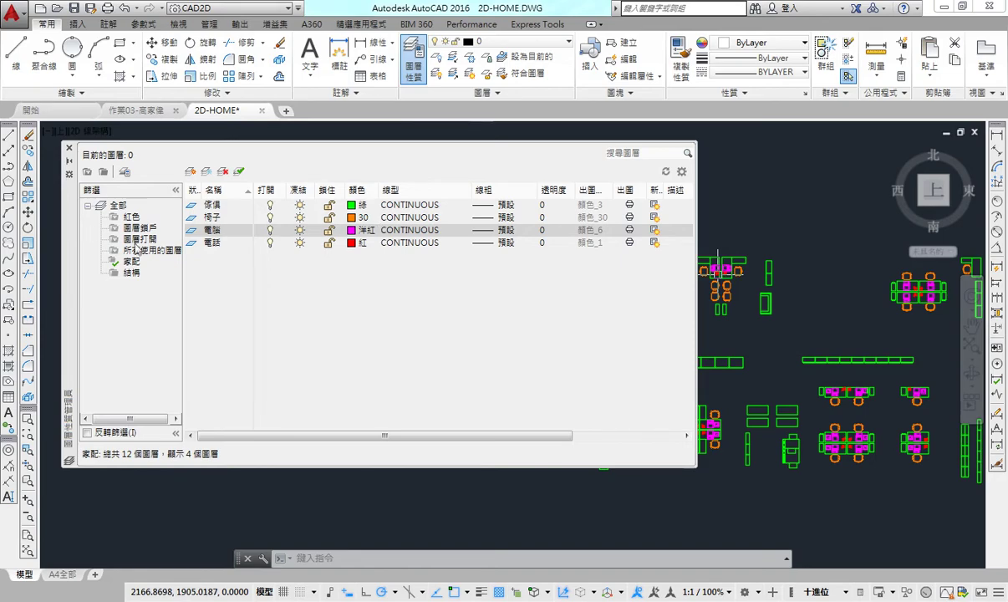
{"action": "left_click", "coordinate": [125, 173]}
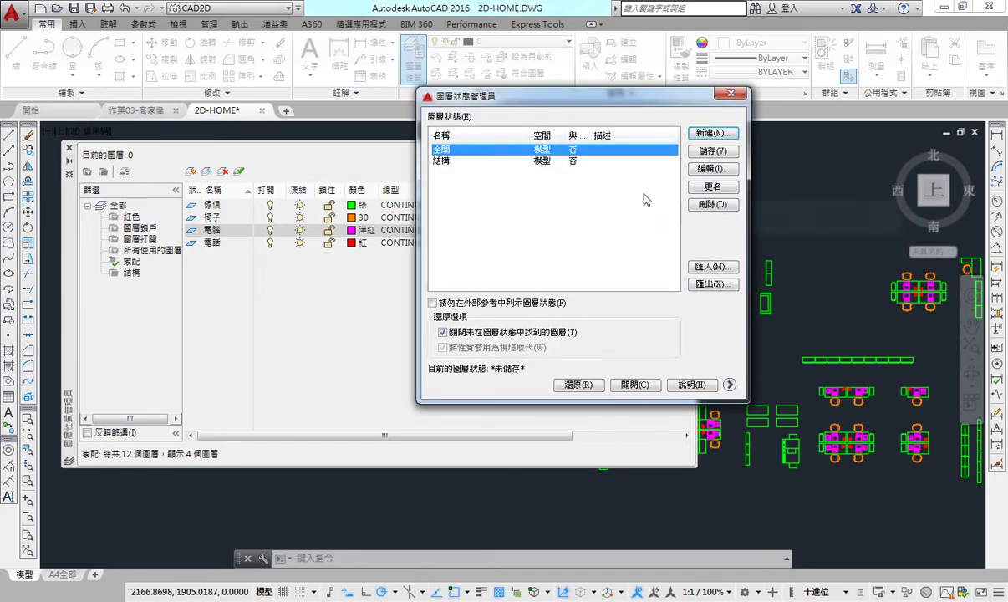
Create a layer state named 家配 from the furniture-only layers and close the manager.
{"action": "left_click", "coordinate": [712, 135]}
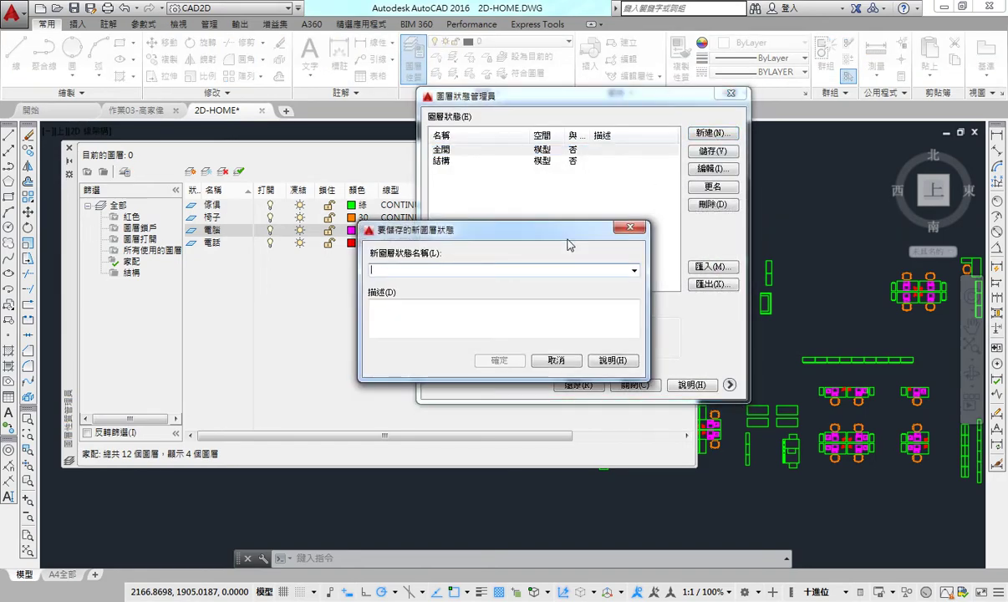
{"action": "type", "text": "家配"}
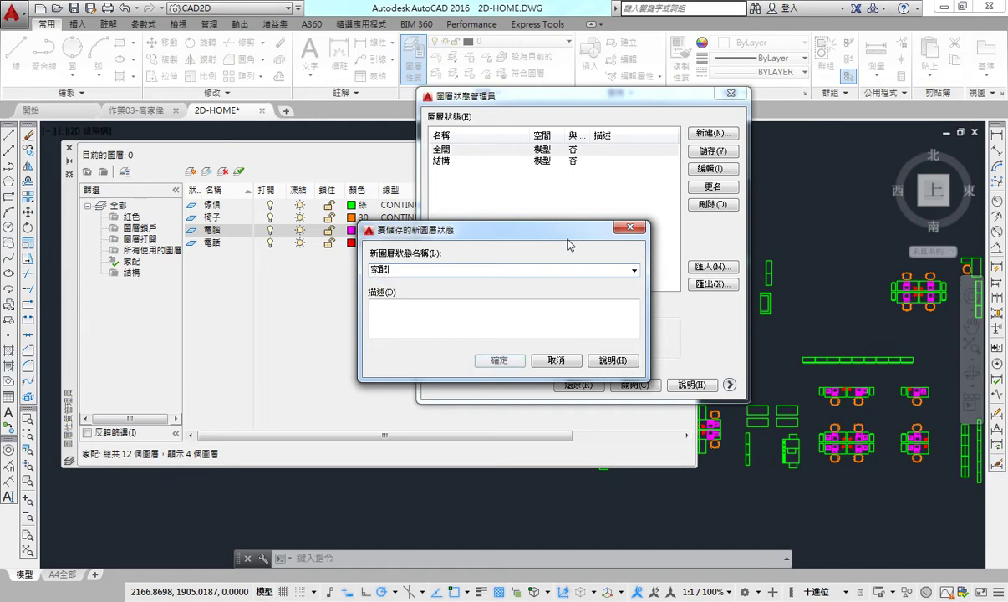
{"action": "left_click", "coordinate": [500, 361]}
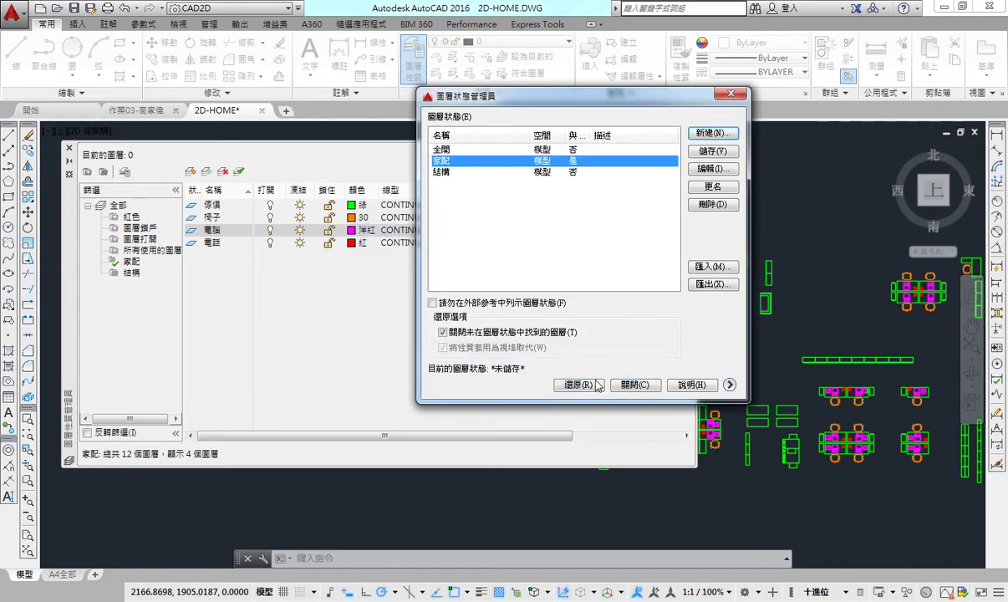
{"action": "left_click", "coordinate": [635, 384]}
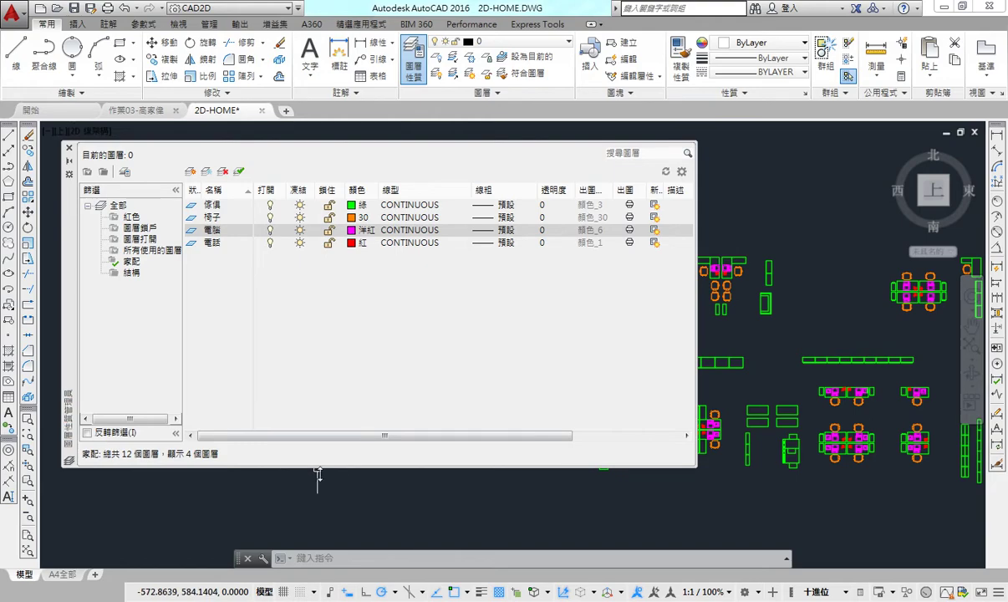
Shorten the layer palette, pan the plan, and restore the 全開 layer state.
{"action": "left_click_drag", "start_coordinate": [316, 466], "coordinate": [316, 360]}
{"action": "middle_click_drag", "start_coordinate": [690, 421], "coordinate": [513, 365]}
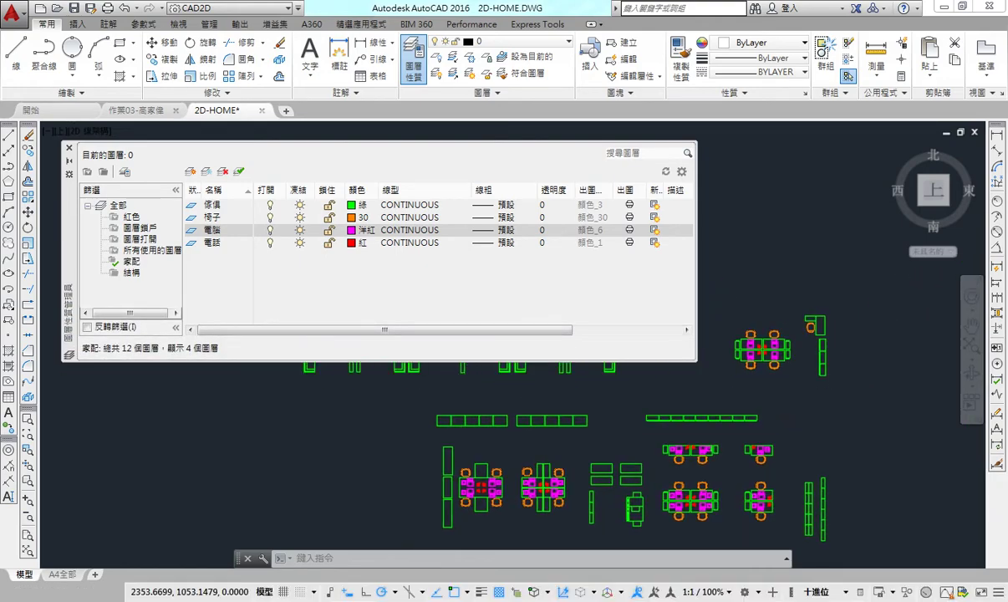
{"action": "left_click", "coordinate": [126, 172]}
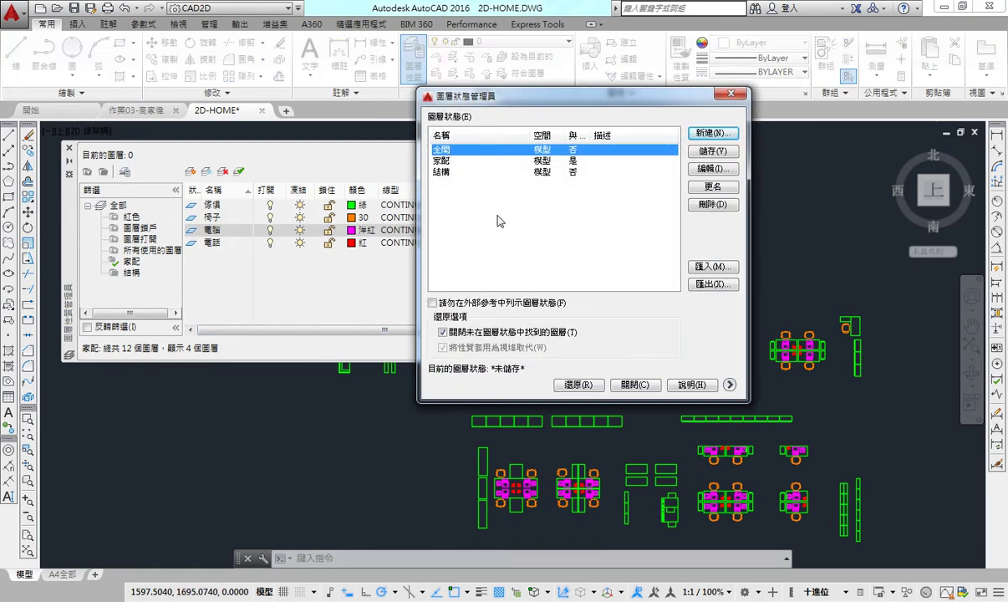
{"action": "left_click", "coordinate": [577, 384]}
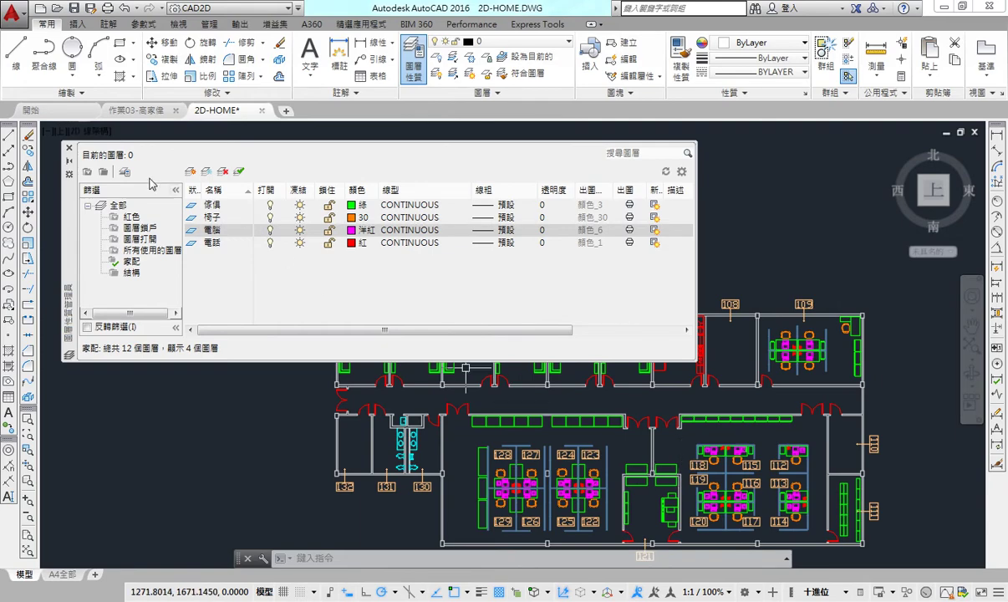
Restore the 家配 layer state so only furniture shows.
{"action": "left_click", "coordinate": [125, 173]}
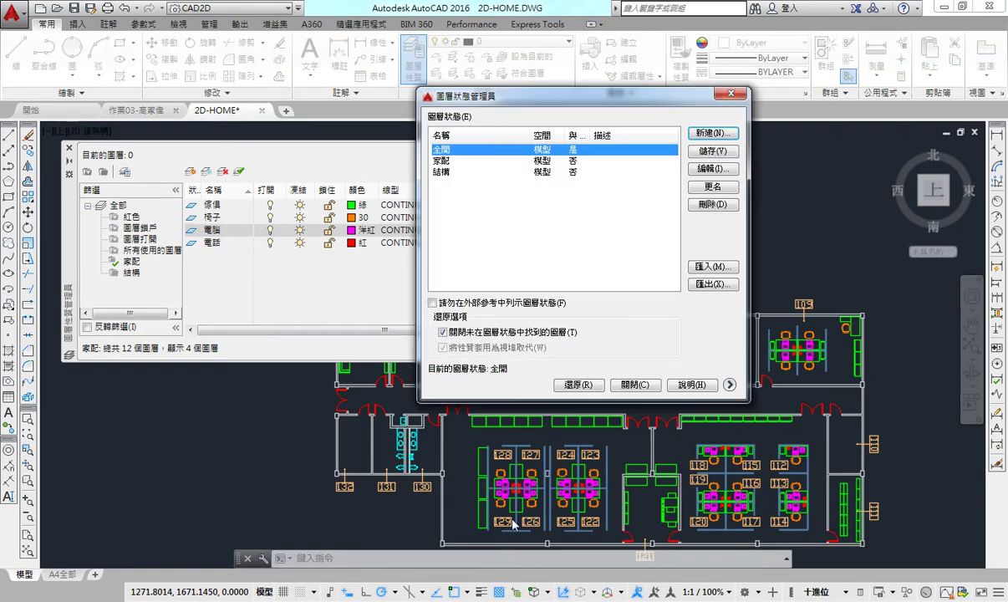
{"action": "left_click", "coordinate": [444, 160]}
{"action": "left_click", "coordinate": [578, 384]}
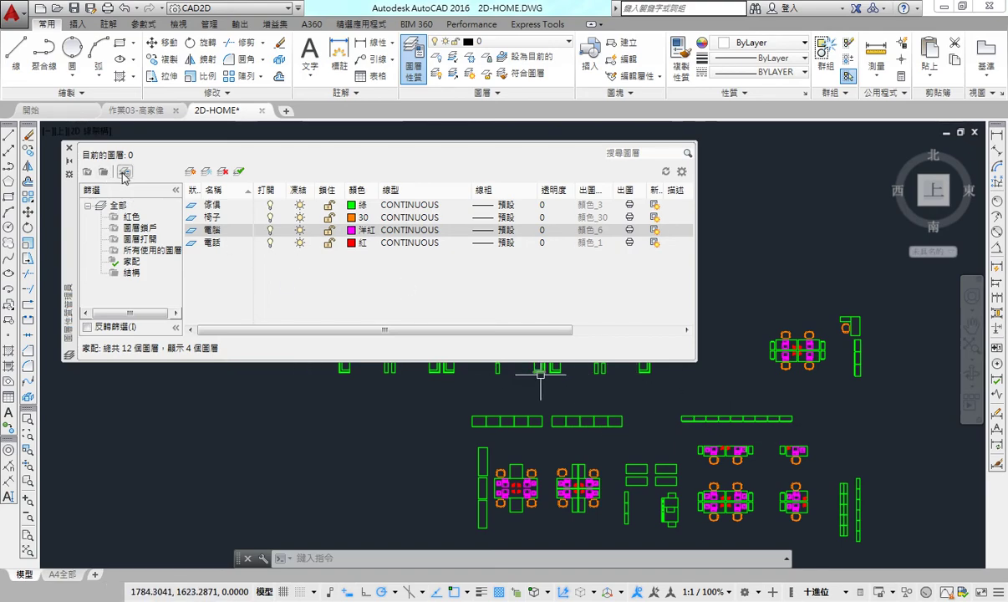
Restore the 結構 layer state to show only walls and doors.
{"action": "left_click", "coordinate": [123, 171]}
{"action": "left_click", "coordinate": [459, 172]}
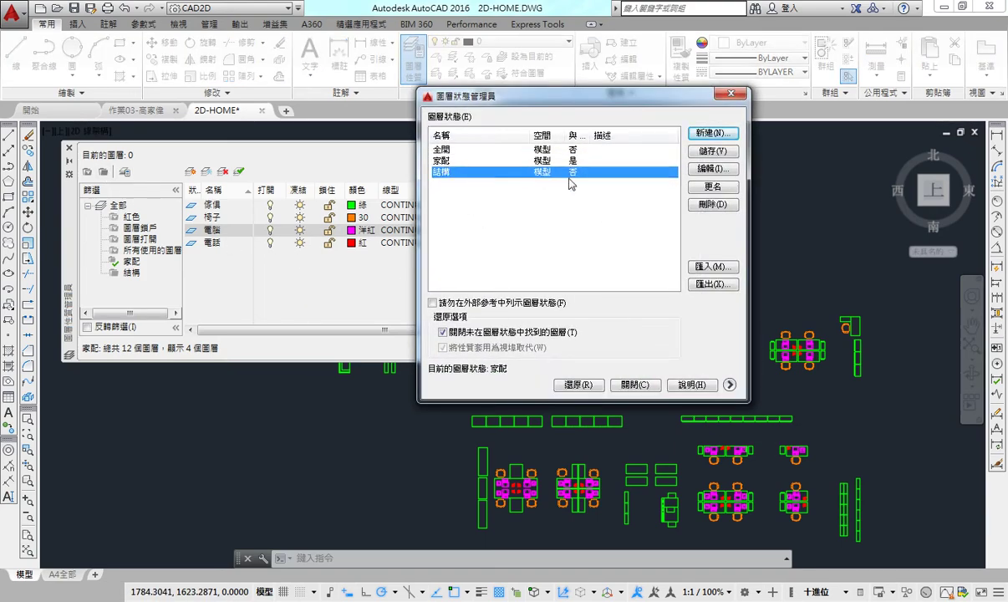
{"action": "left_click", "coordinate": [589, 386]}
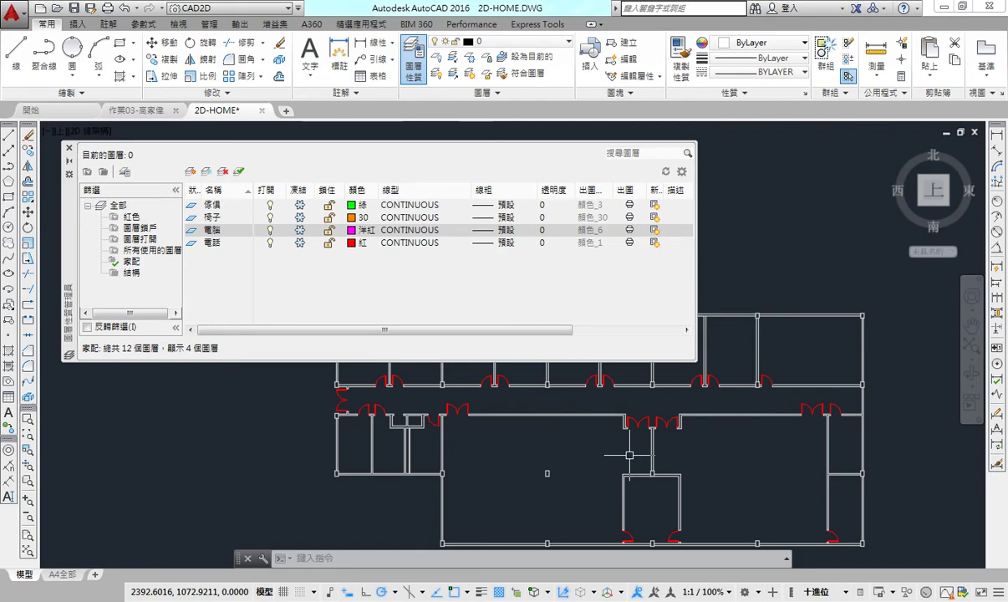
Restore the 全開 layer state to bring back the full office plan.
{"action": "left_click", "coordinate": [124, 171]}
{"action": "left_click", "coordinate": [469, 150]}
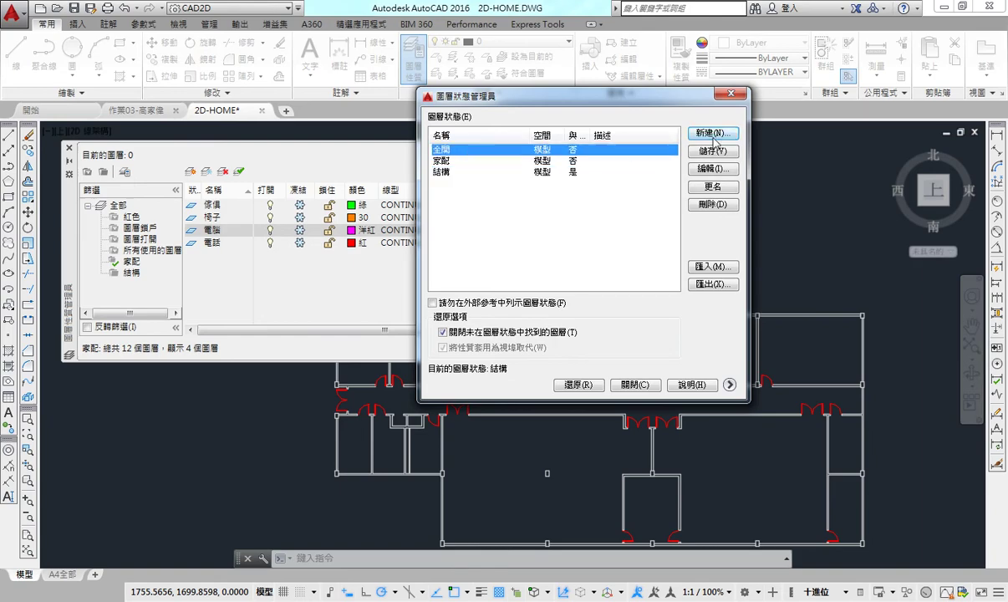
{"action": "left_click", "coordinate": [578, 385]}
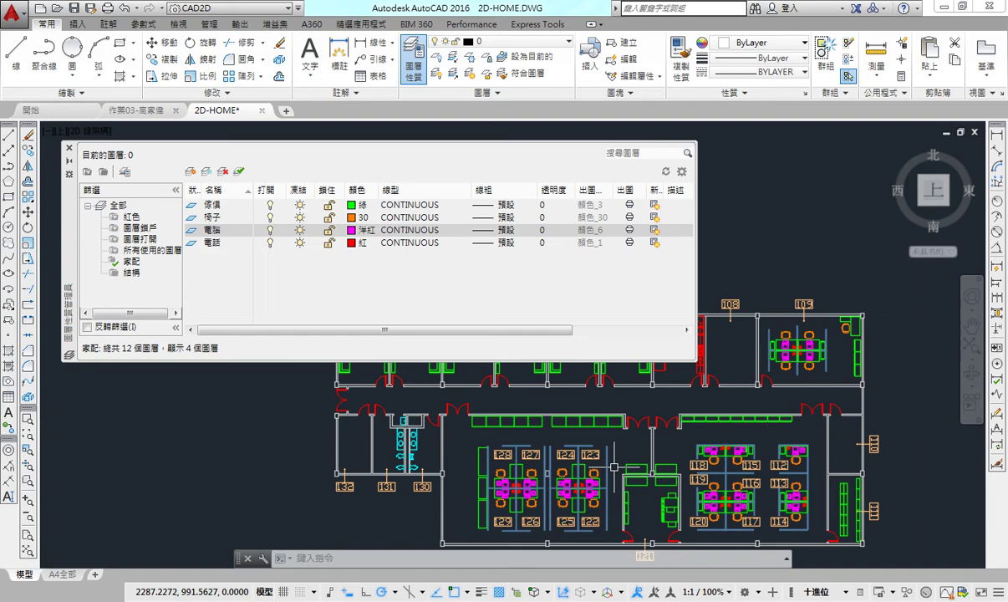
Restore the 家配 layer state so only furniture is visible, then reopen the Layer States Manager.
{"action": "left_click", "coordinate": [124, 171]}
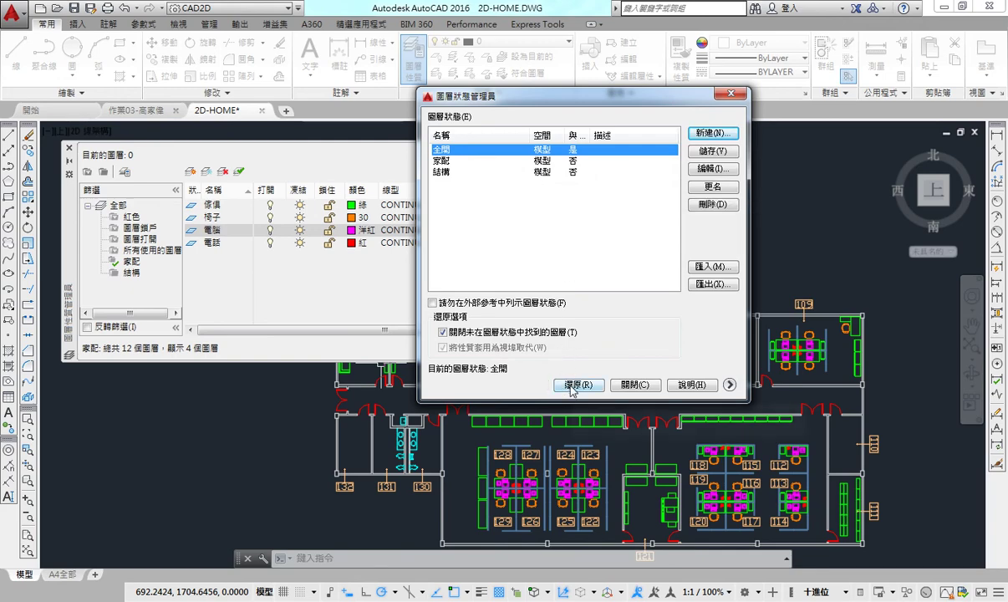
{"action": "left_click", "coordinate": [446, 160]}
{"action": "left_click", "coordinate": [578, 384]}
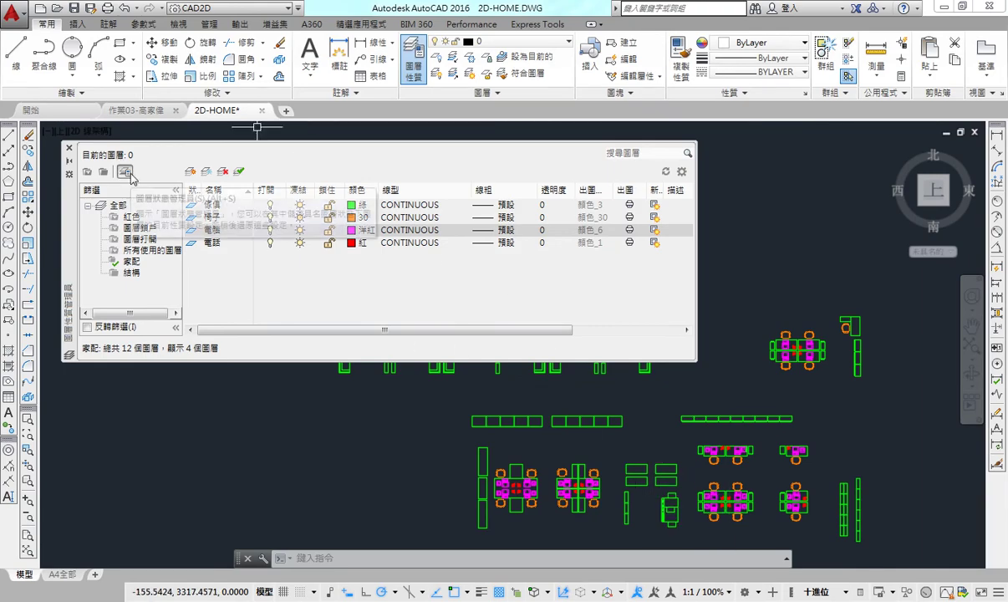
{"action": "left_click", "coordinate": [126, 173]}
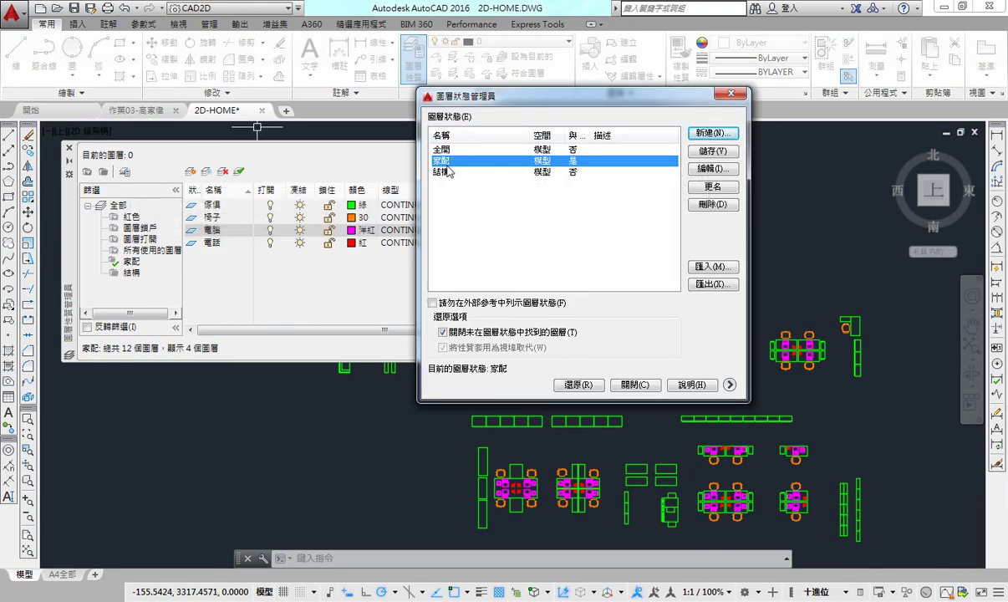